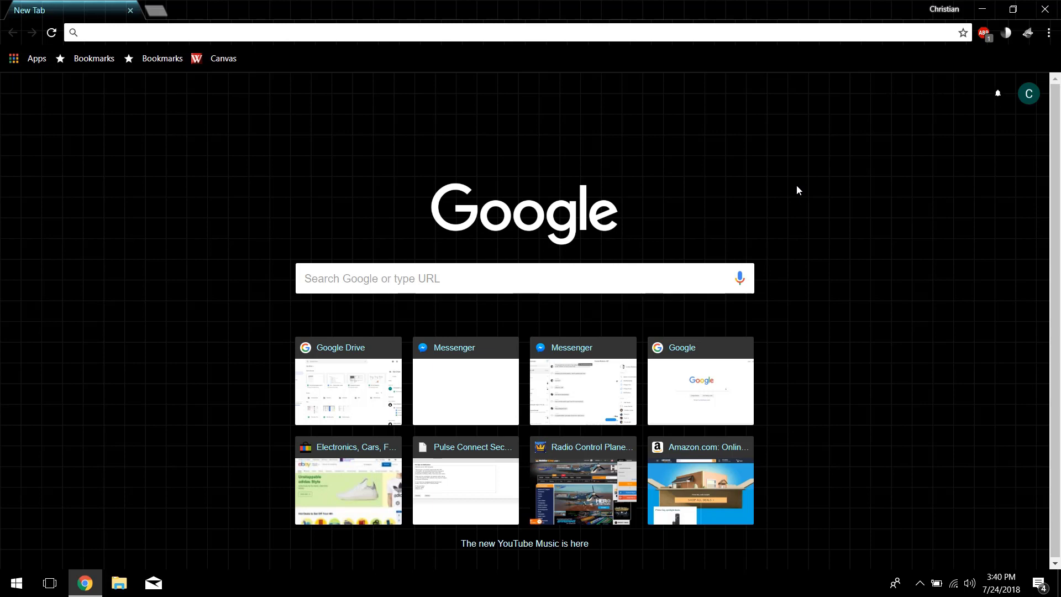
Load vpn.wpi.edu, accept the pre-sign-in notice, and sign in to the VPN portal
click(463, 34)
text(vpn.wpi)
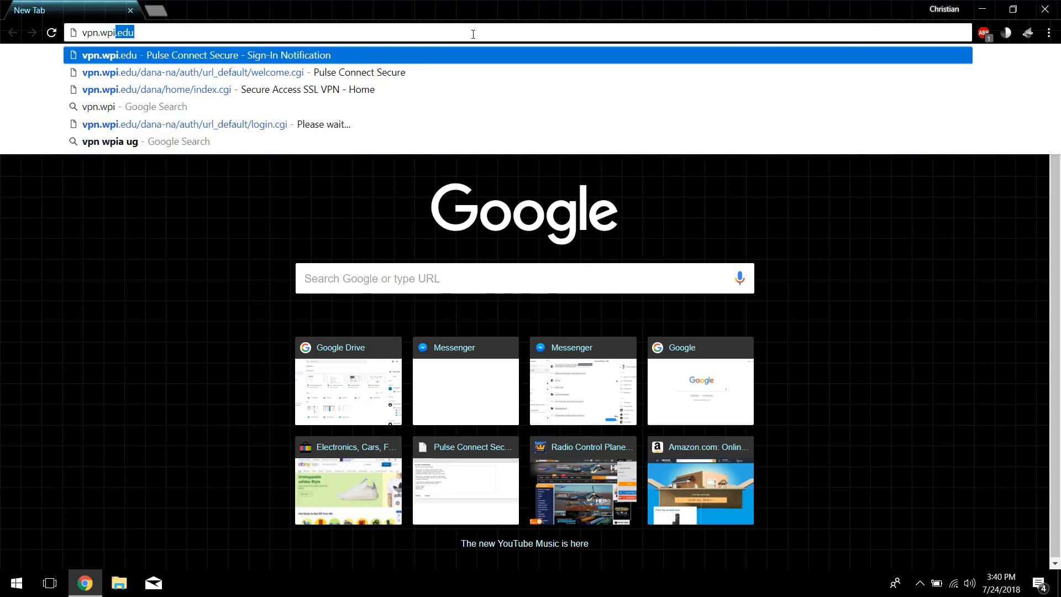
text(.edu)
key(Return)
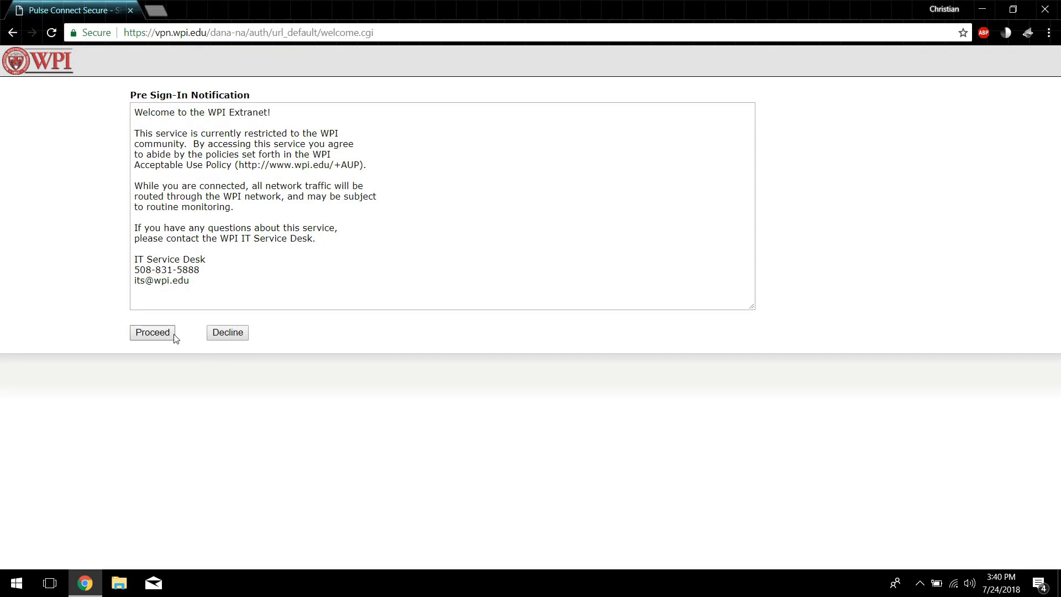
click(152, 332)
click(112, 192)
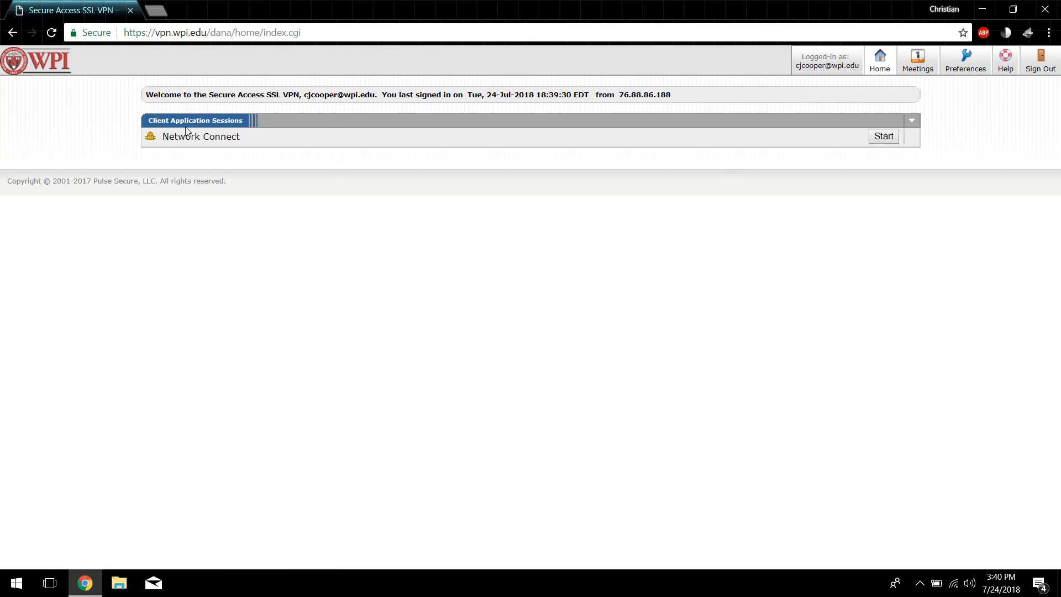
Download the Pulse Secure application launcher and run the PulseSecureAppLauncher.msi installer
drag(178, 136, 320, 147)
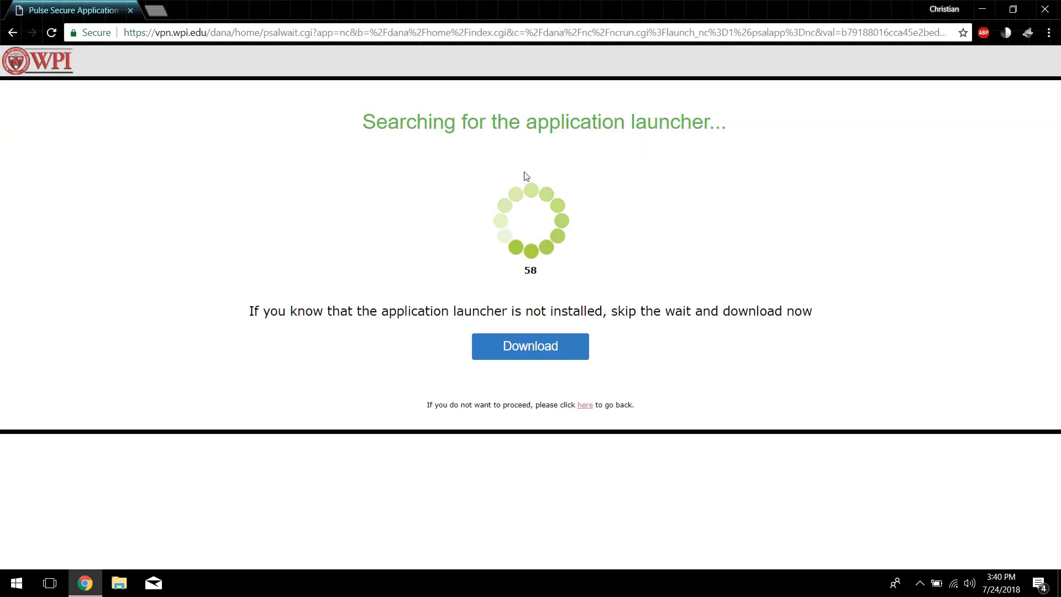
drag(525, 118, 703, 120)
click(658, 184)
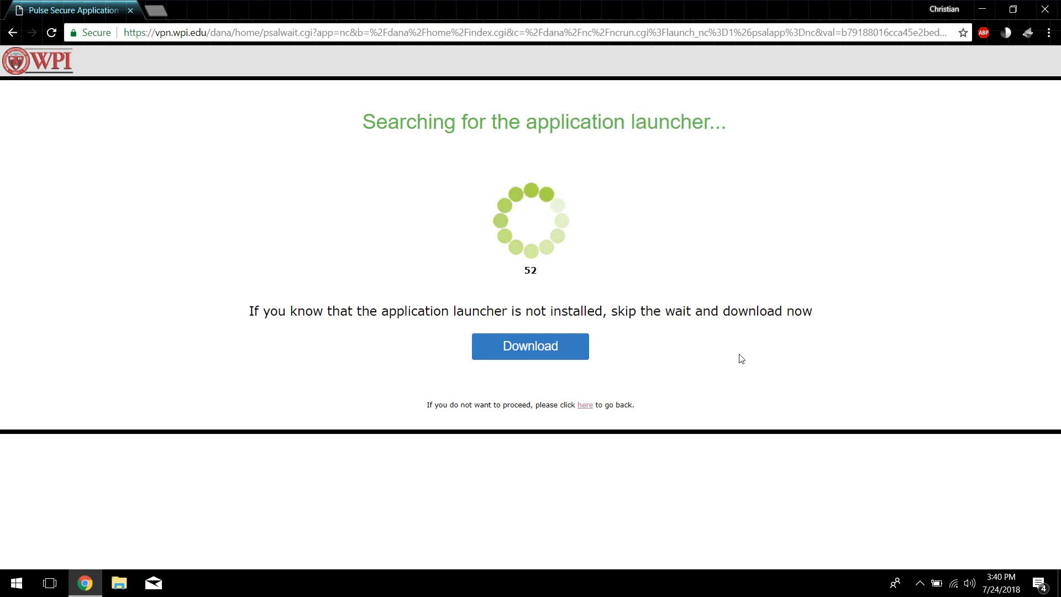
click(560, 347)
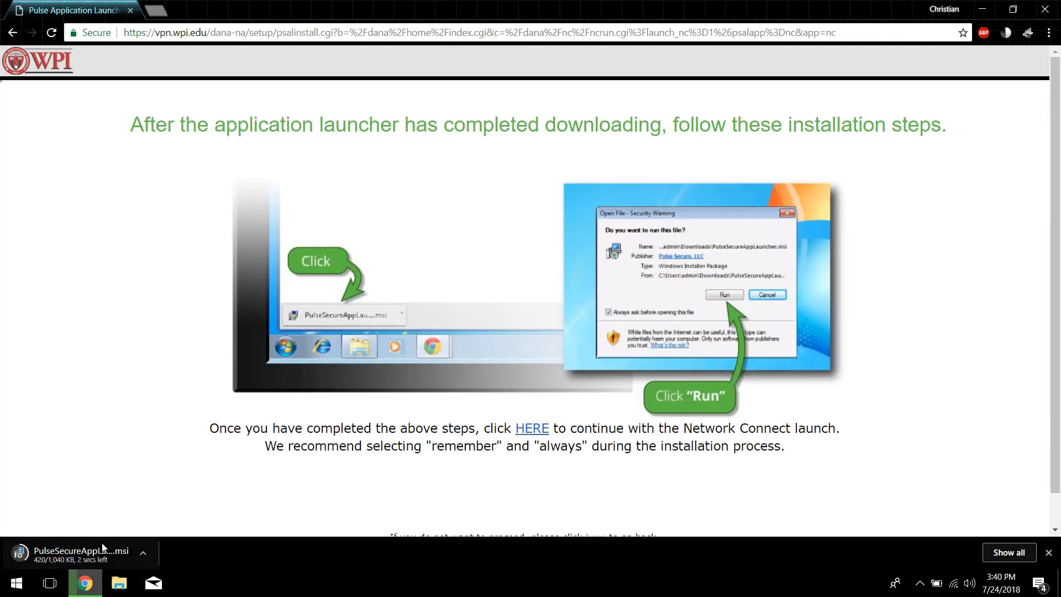
click(98, 551)
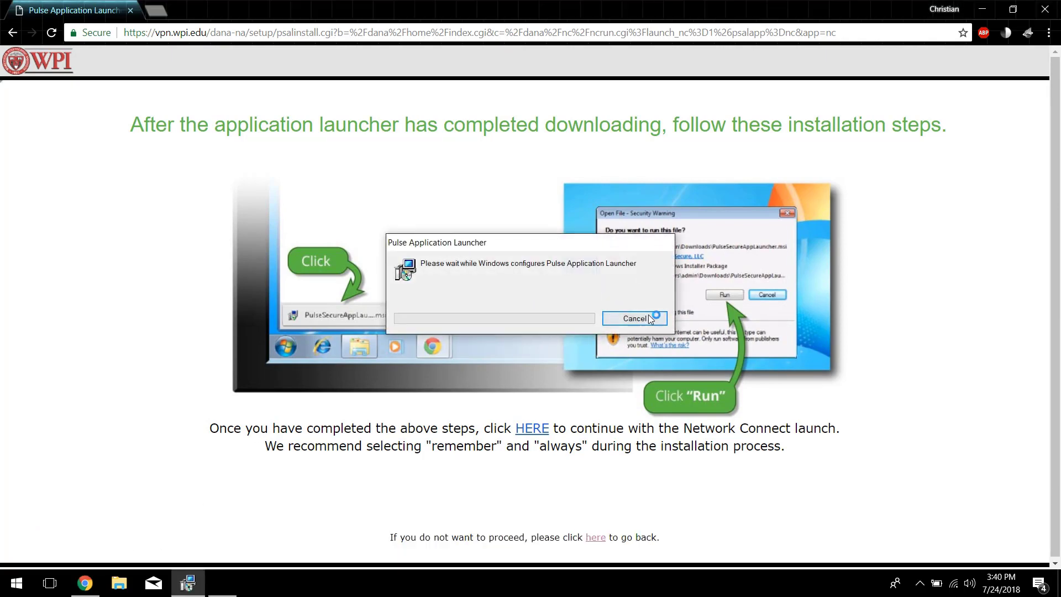
Dismiss the installed confirmation and let the application launcher open to continue Network Connect
click(624, 337)
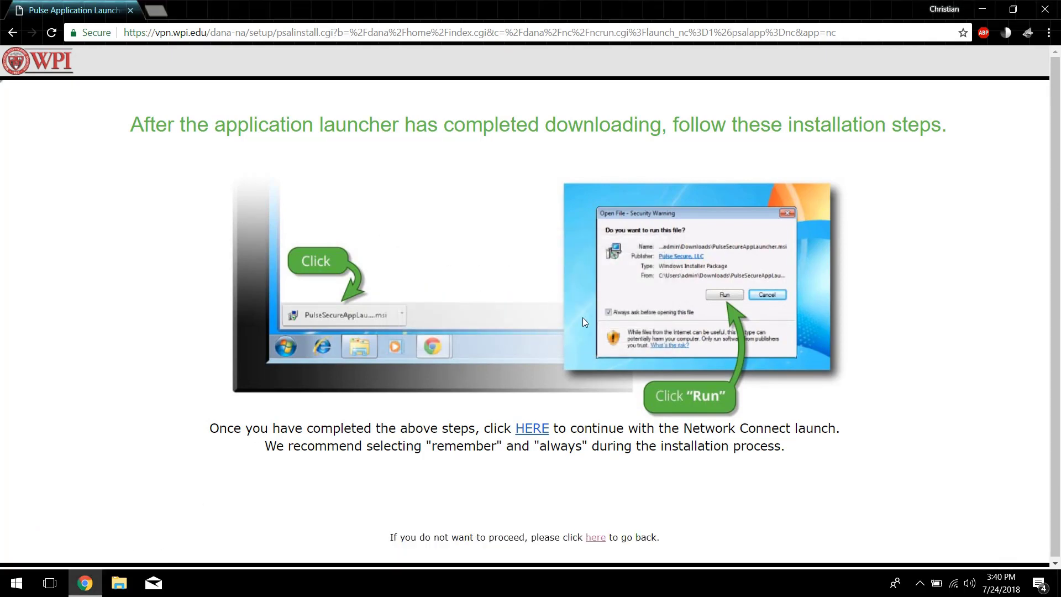
click(530, 430)
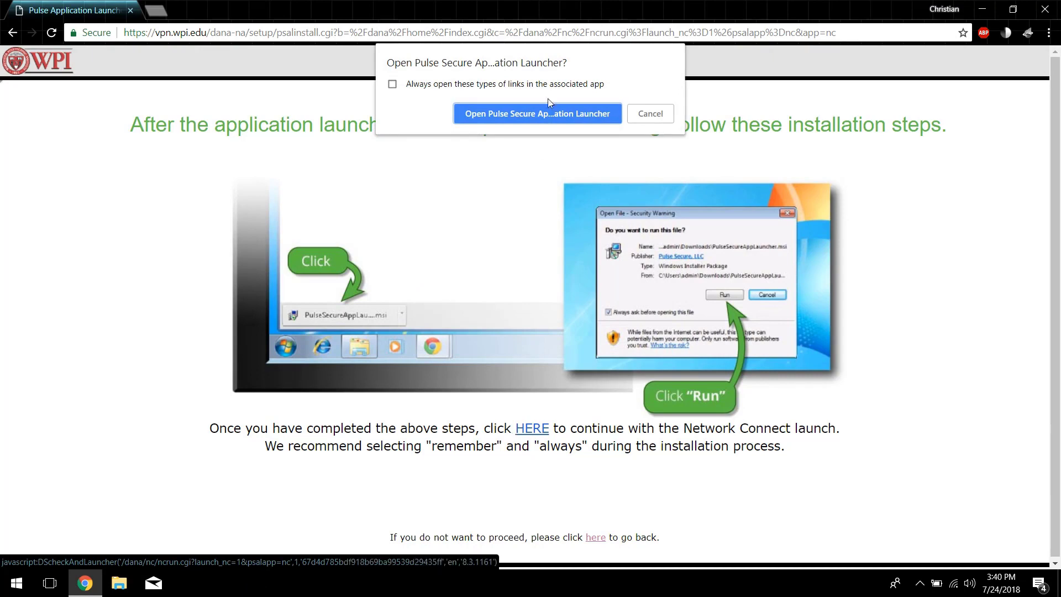
click(549, 114)
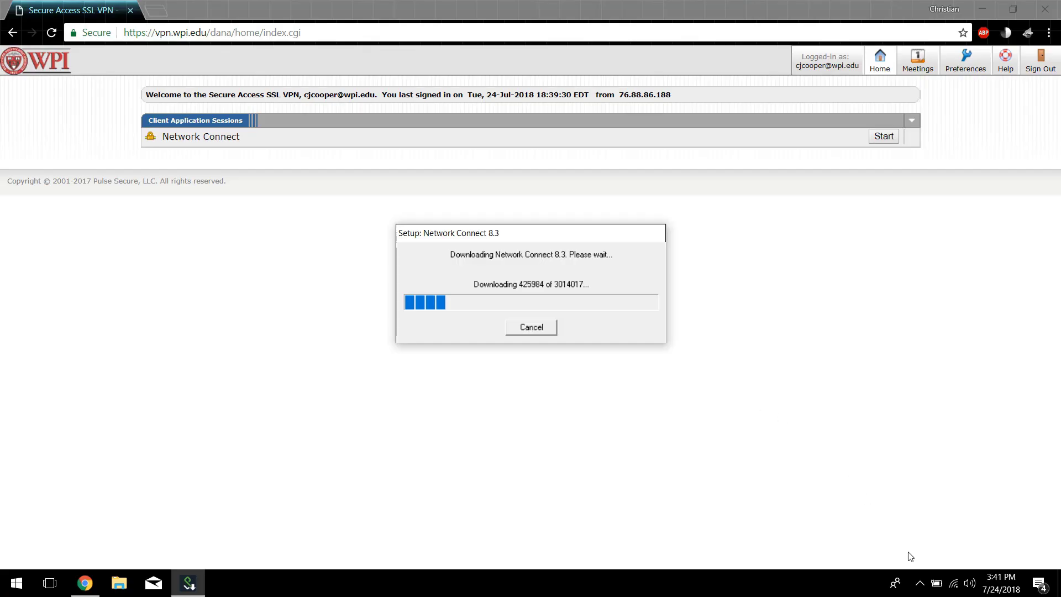
Bring the Network Connect 8.3 installer forward, acknowledge the GINA notice, and start the session
click(919, 582)
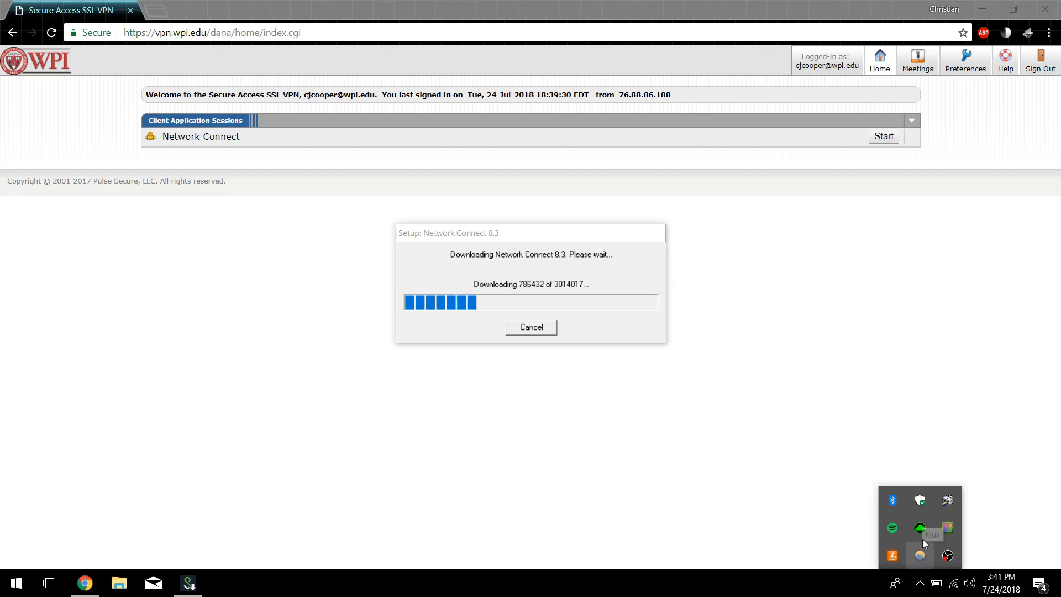
click(855, 436)
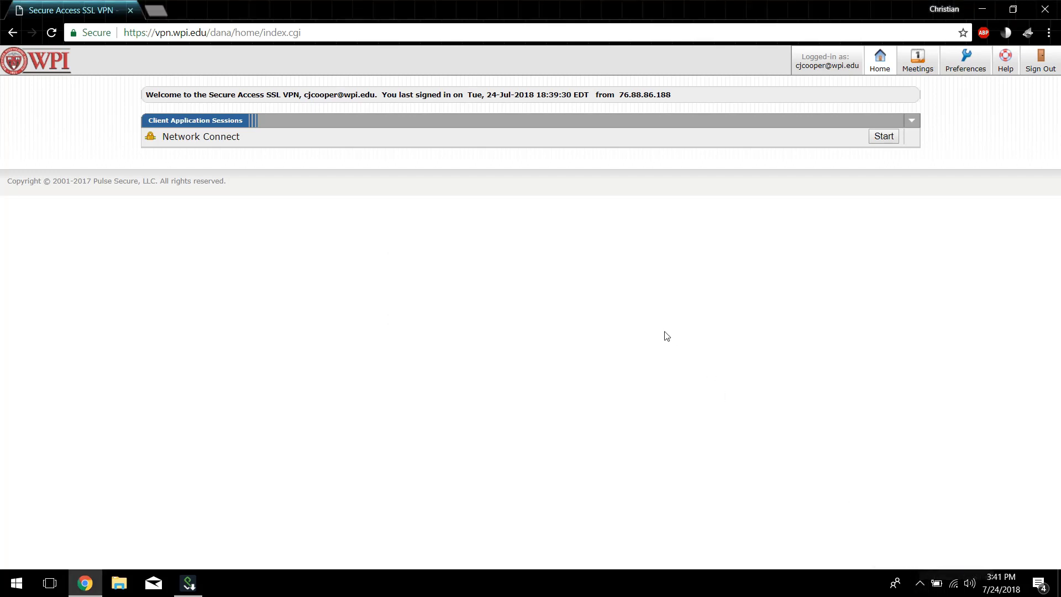
click(195, 578)
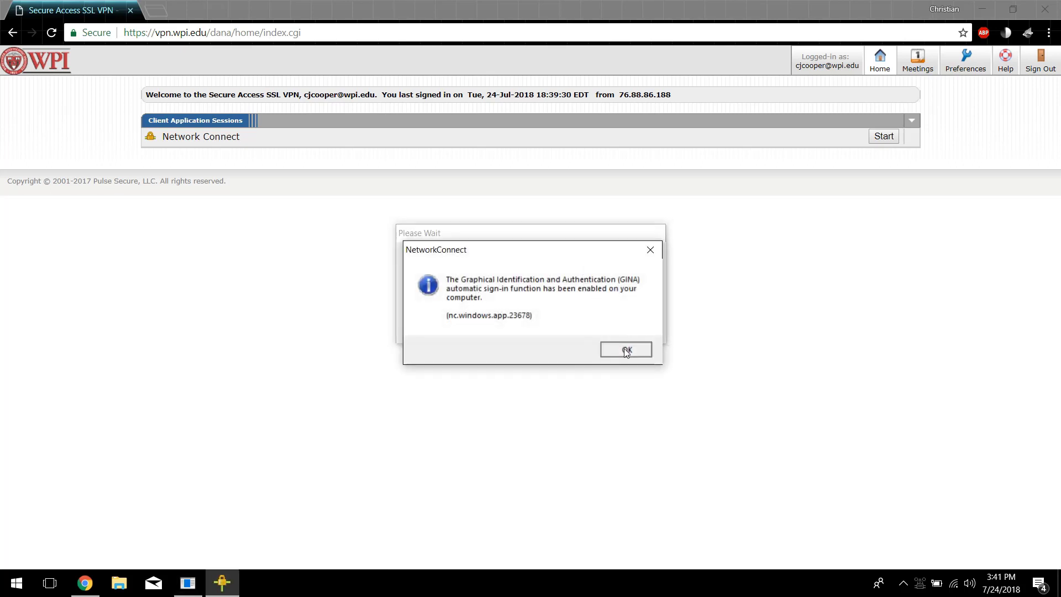
click(627, 350)
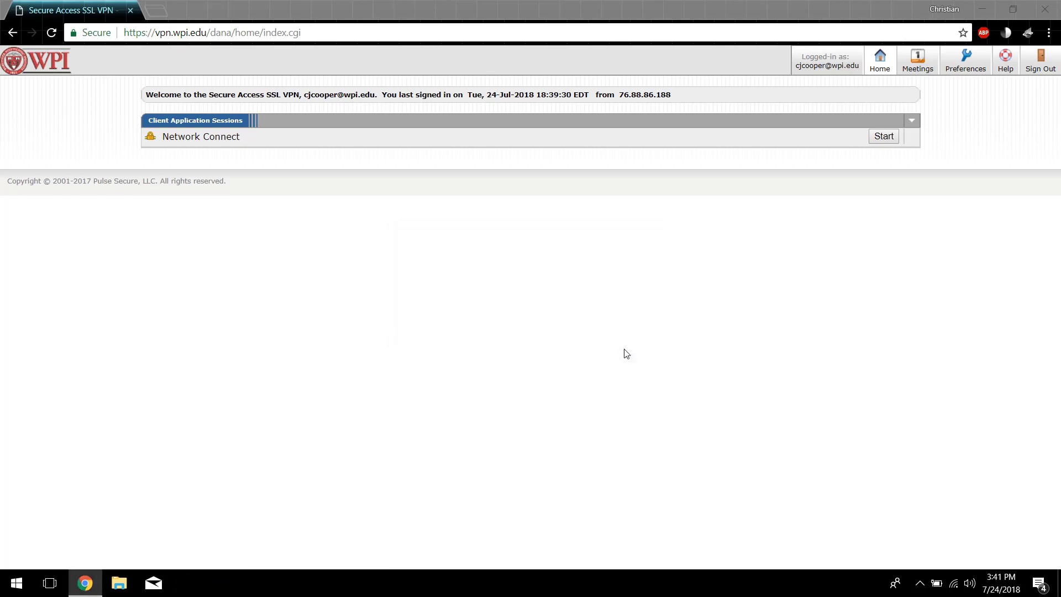
click(883, 137)
click(537, 112)
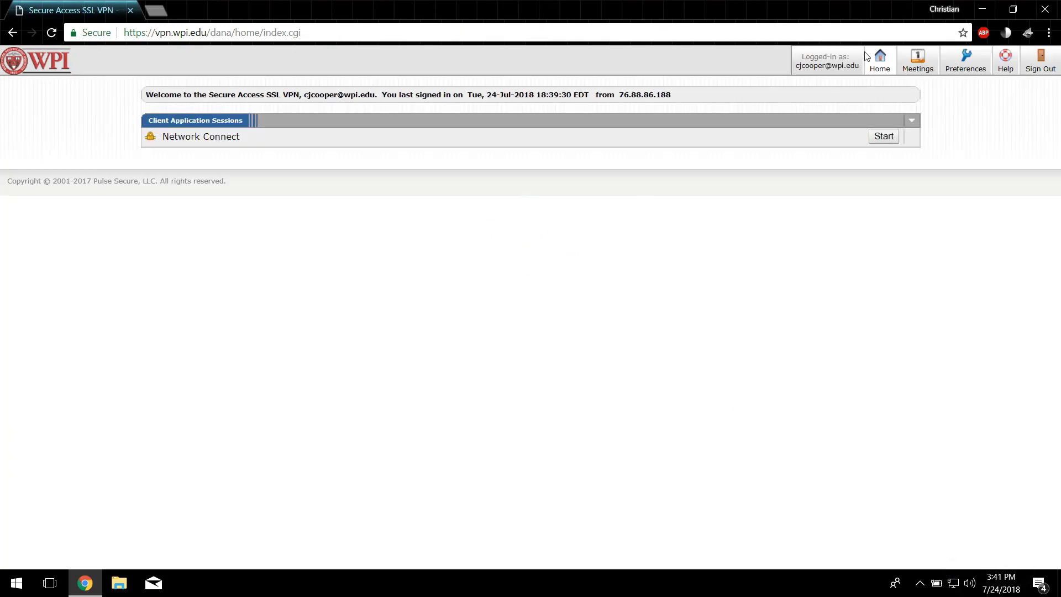
From This PC in File Explorer, map drive R: to \\storage.wpi.edu\software
click(120, 584)
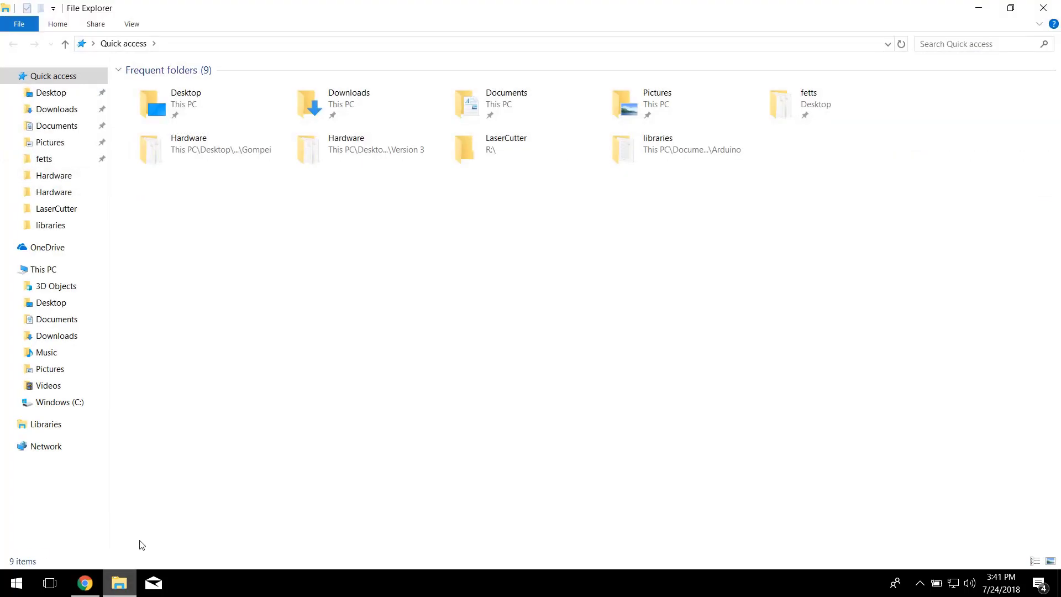
right_click(51, 274)
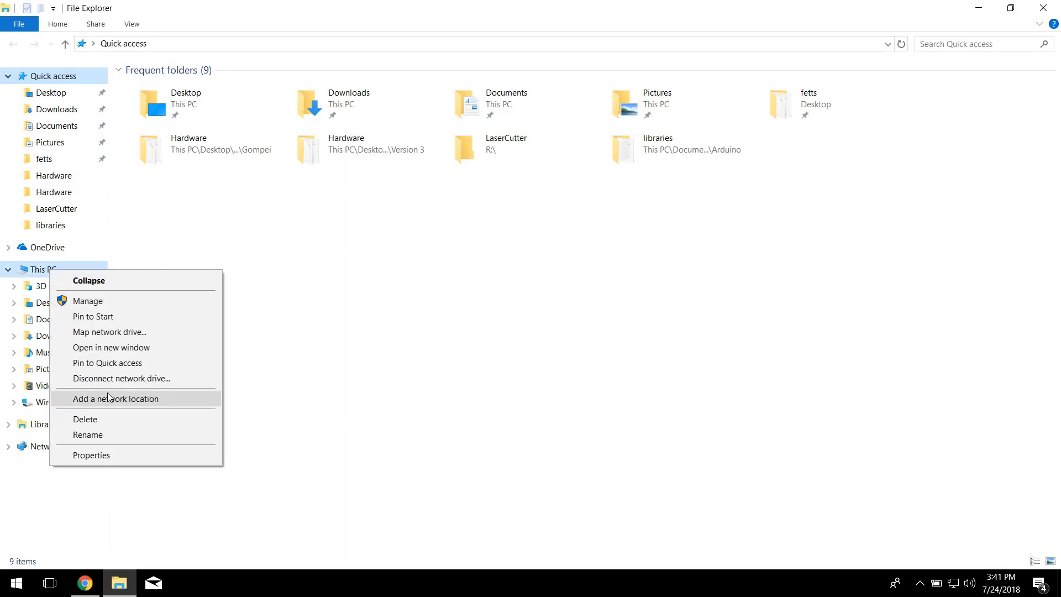
click(118, 331)
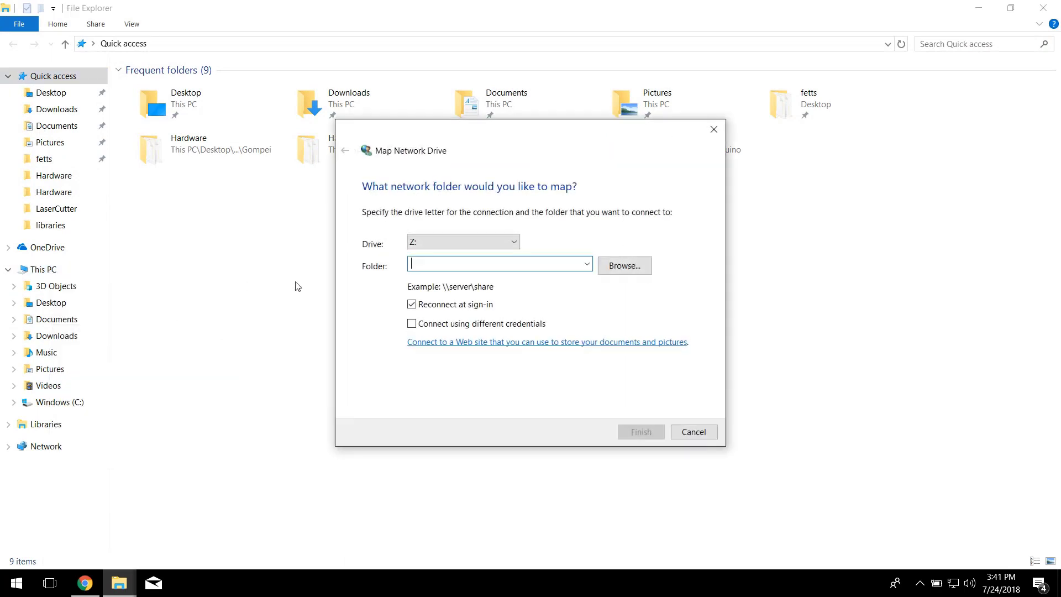
click(442, 244)
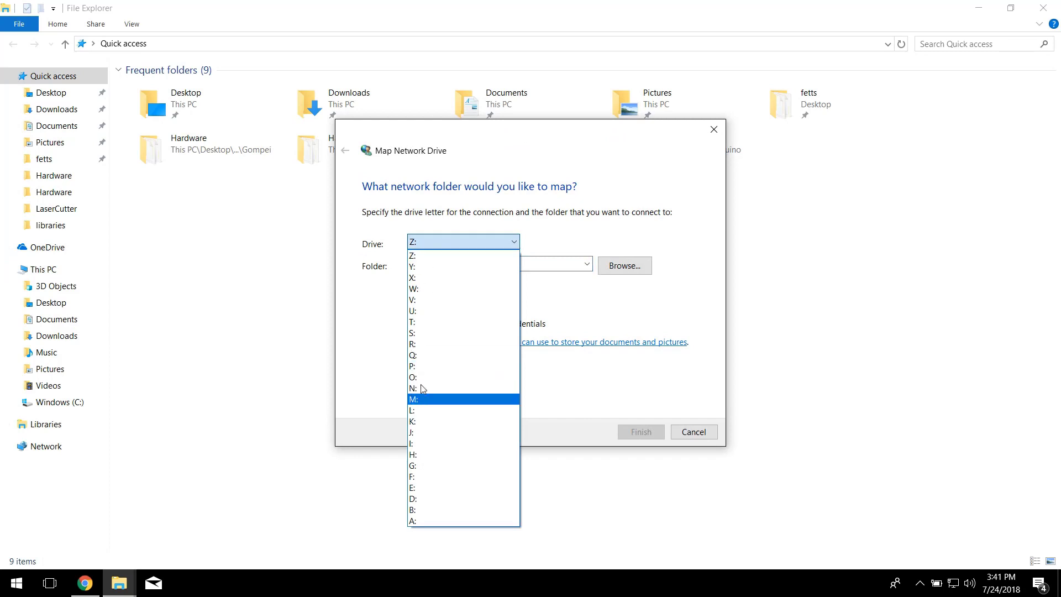
click(423, 344)
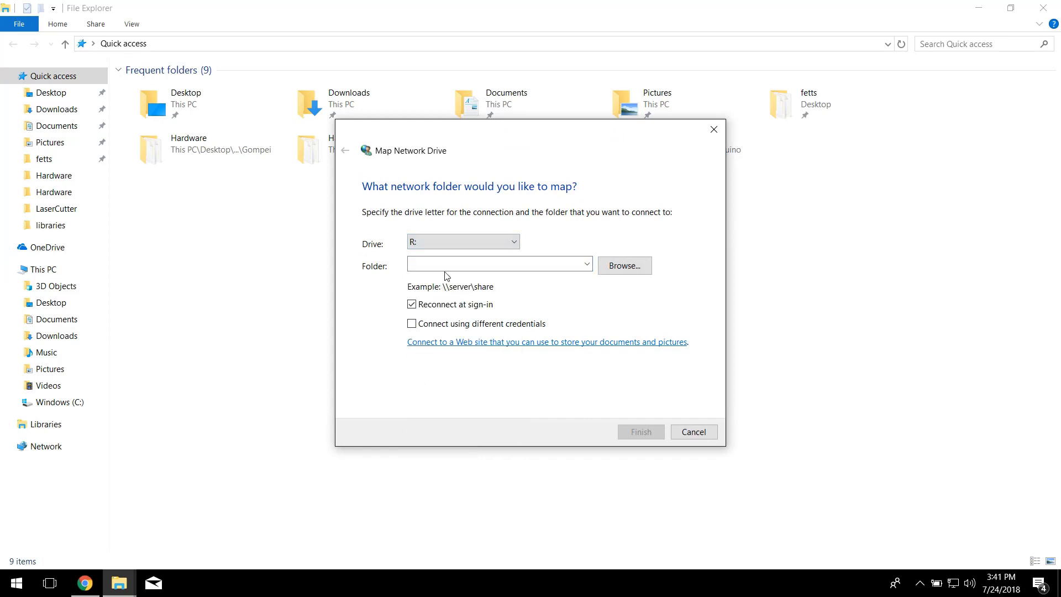
click(466, 259)
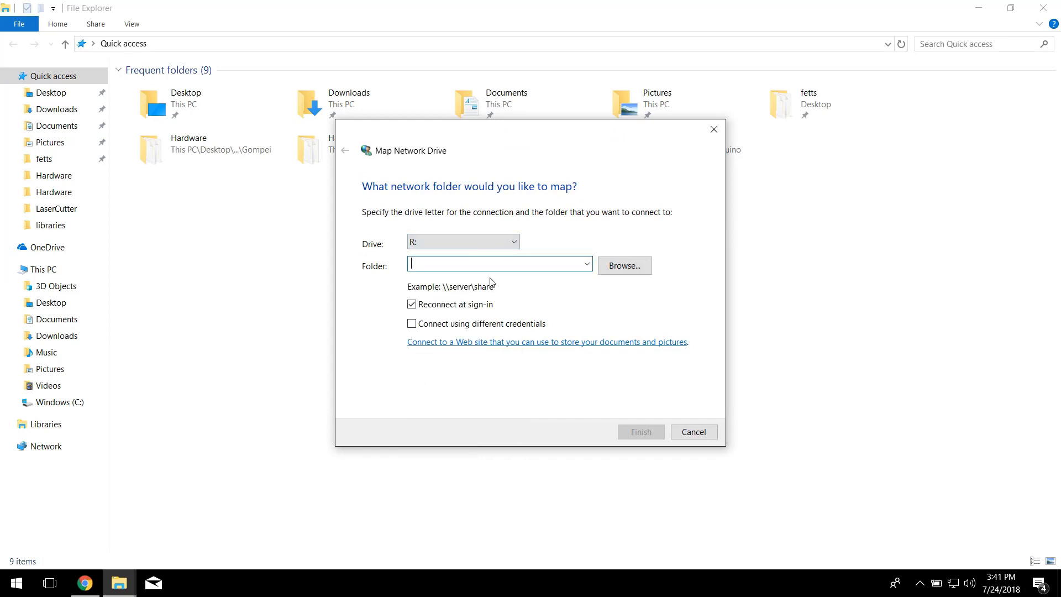
text(\\storage.wpi.edu\software)
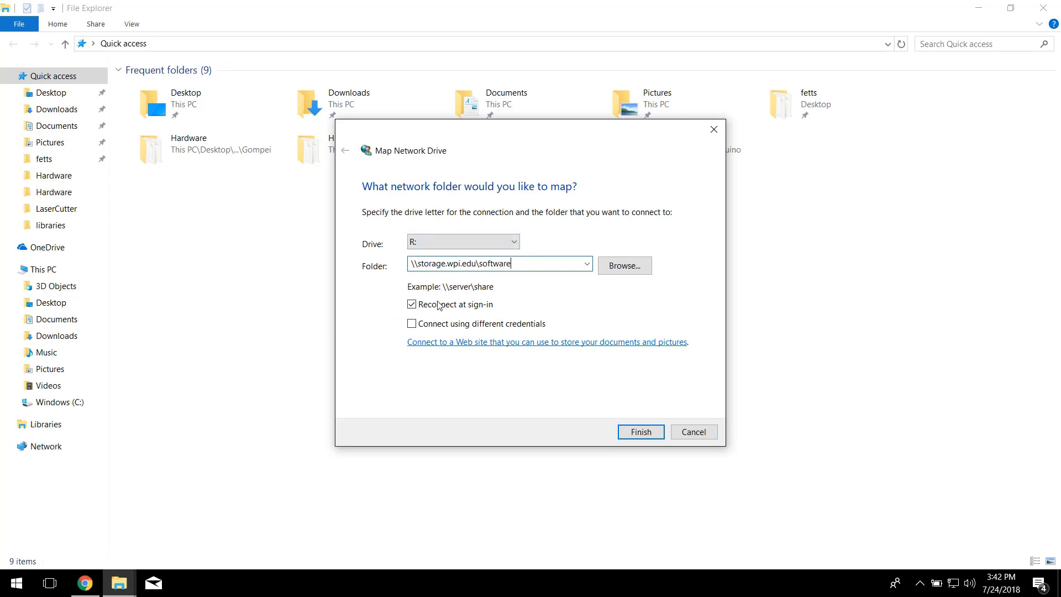
Connect to the share using different network credentials, saved for next time
click(430, 328)
click(628, 432)
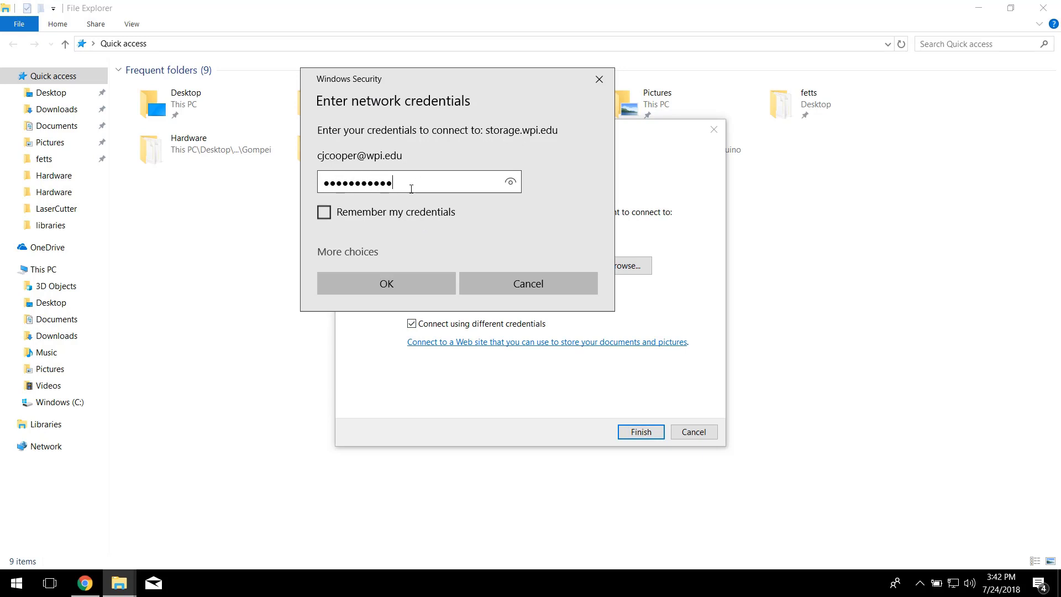
click(323, 213)
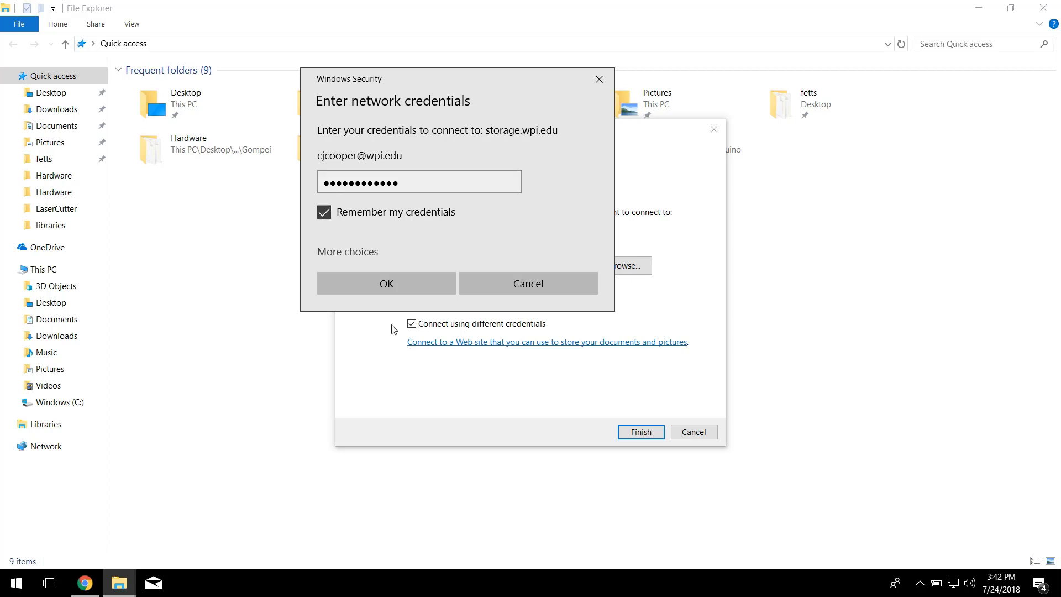
click(390, 286)
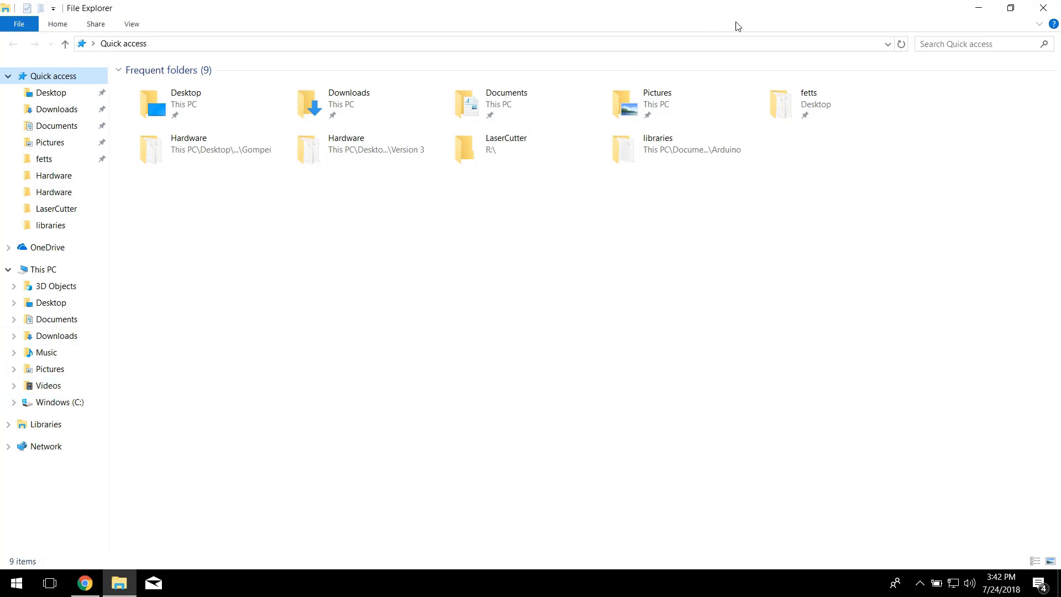
Refresh to show R:, then copy the 2017 folder from R:\Solidworks and go to Desktop
click(901, 44)
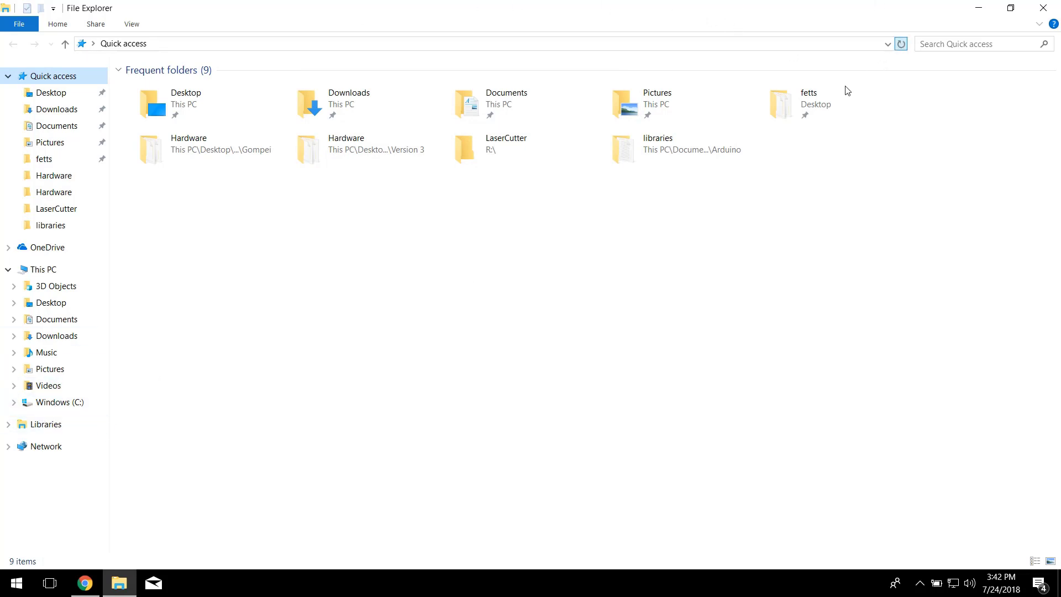
click(65, 421)
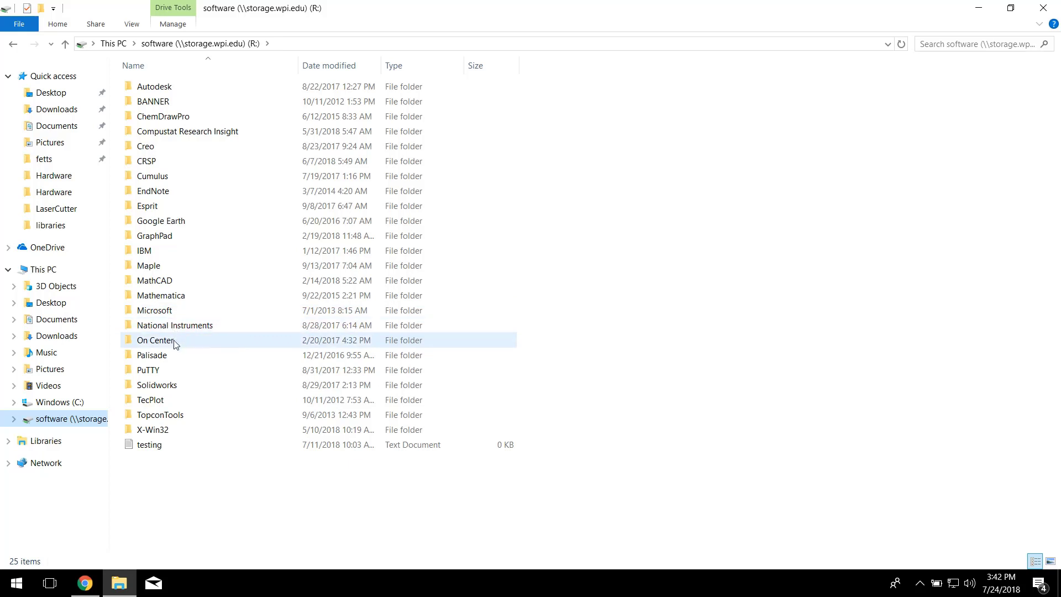
click(169, 385)
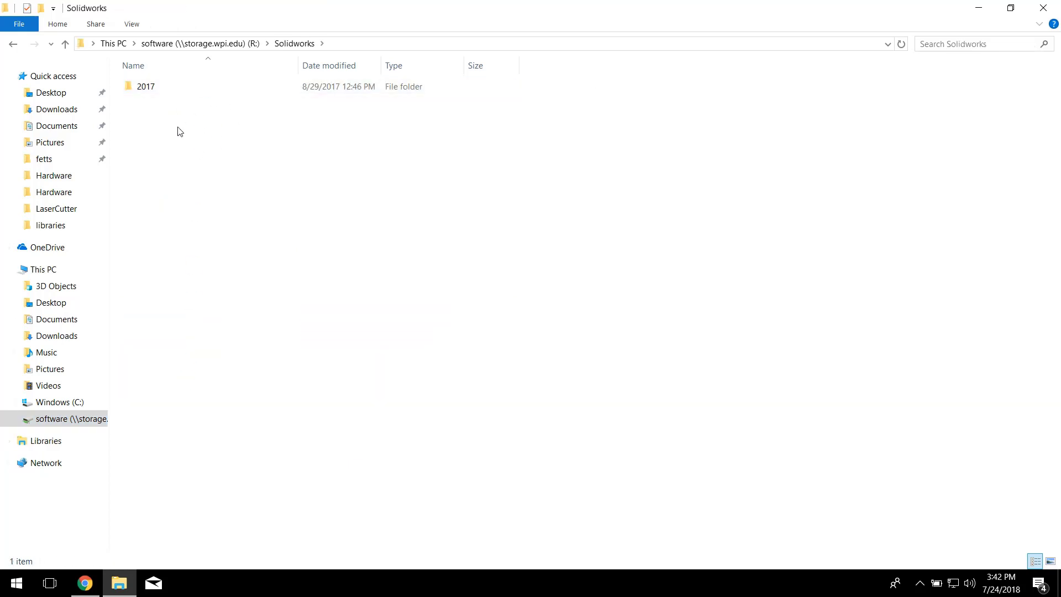
drag(381, 231, 237, 83)
right_click(236, 83)
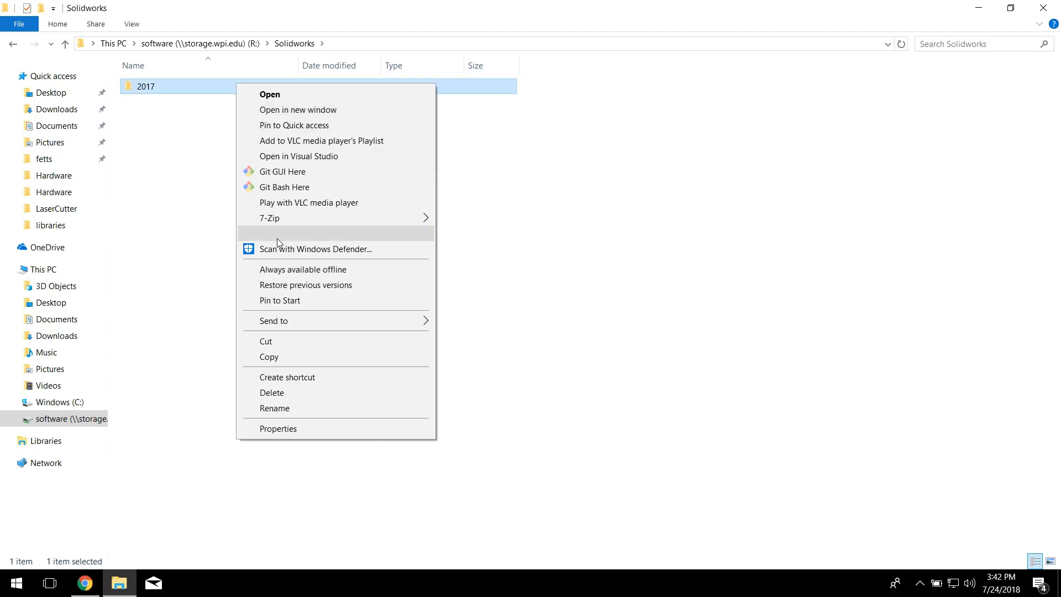
click(277, 359)
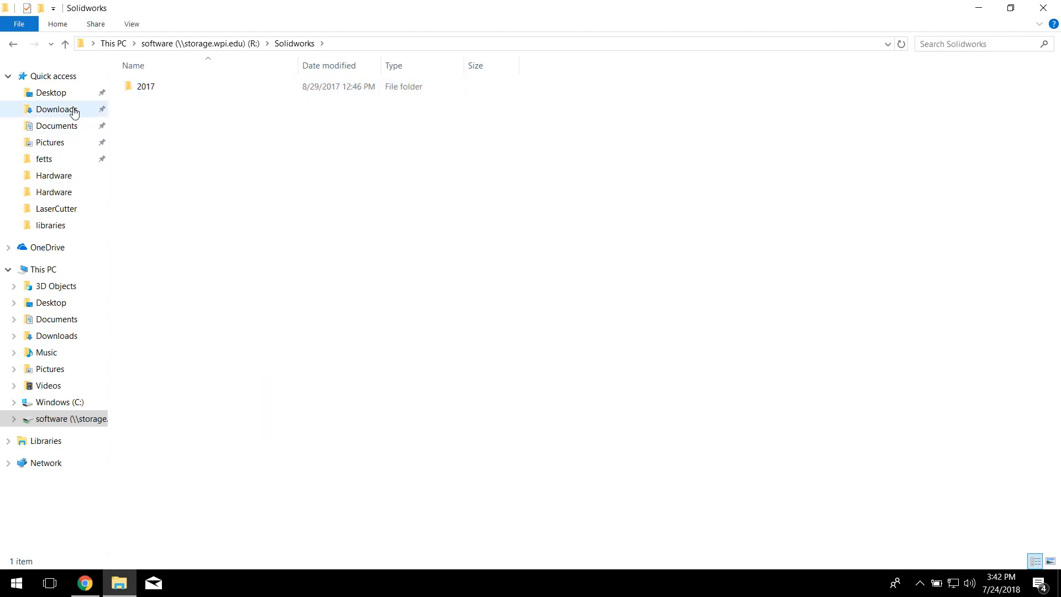
click(55, 93)
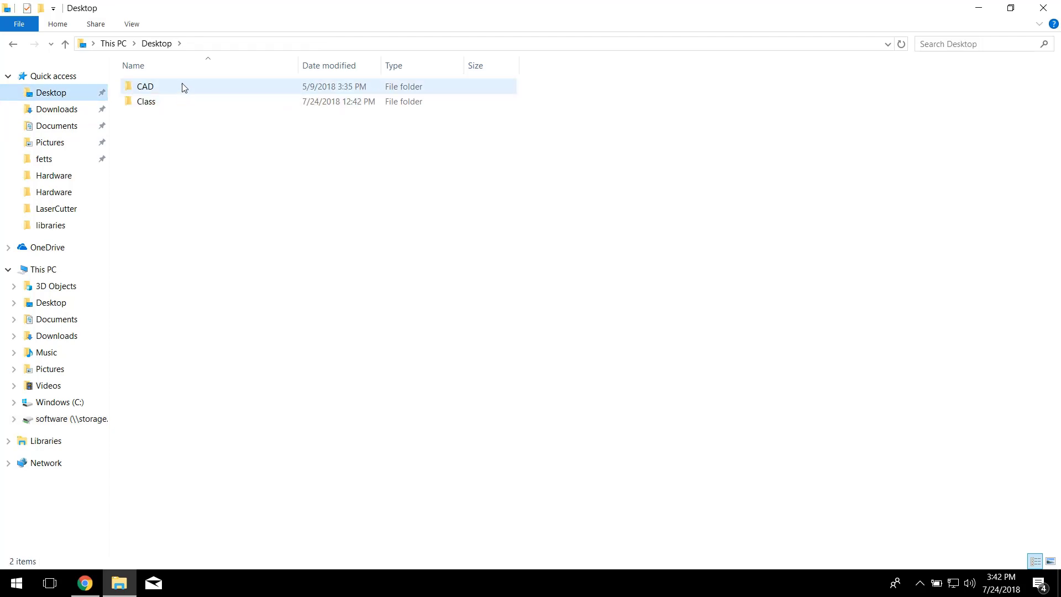
Paste the copied 2017 folder into the empty Desktop\CAD\Solidworks folder
double_click(183, 88)
double_click(186, 131)
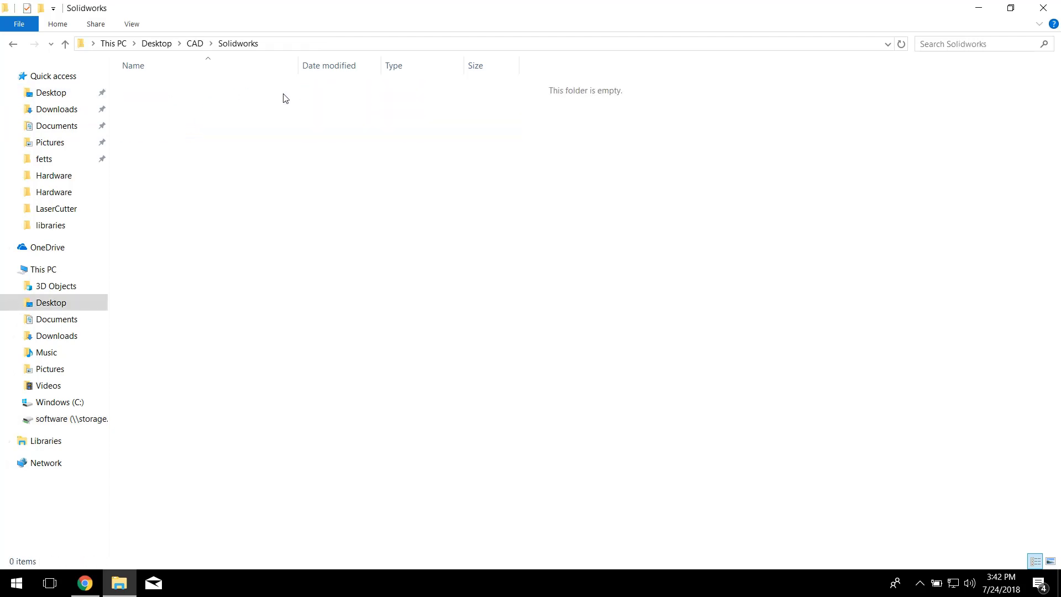
right_click(289, 147)
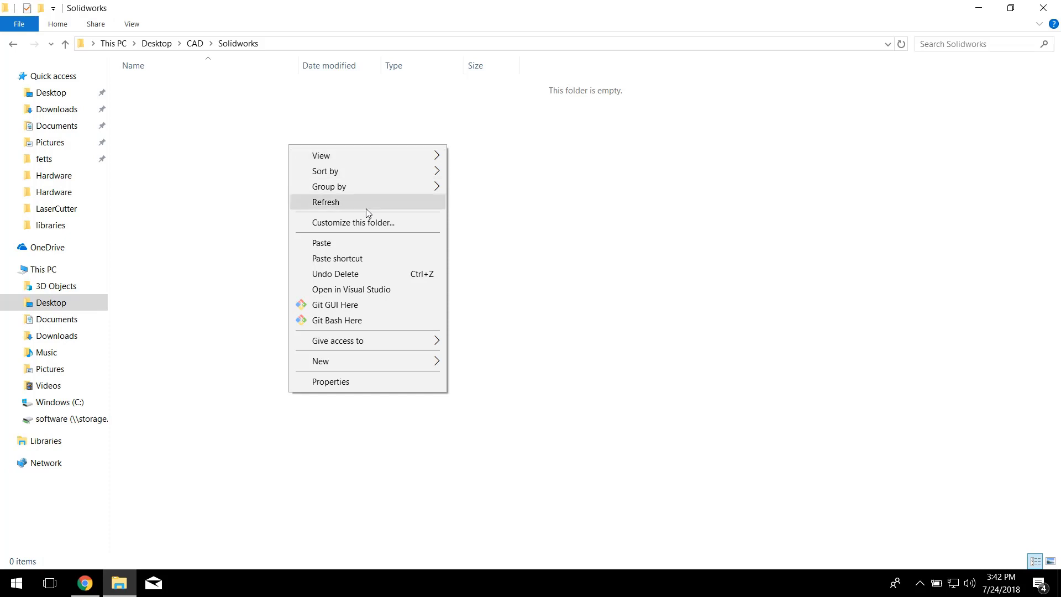
click(362, 246)
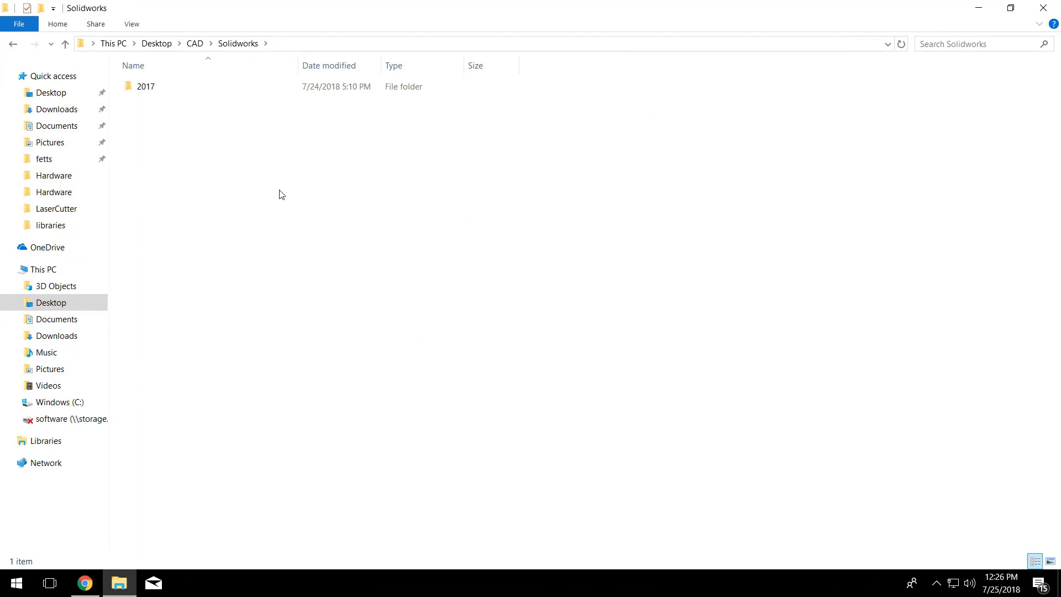
Run StartSWInstall from the copied 2017 folder and install SOLIDWORKS products on this computer
double_click(189, 88)
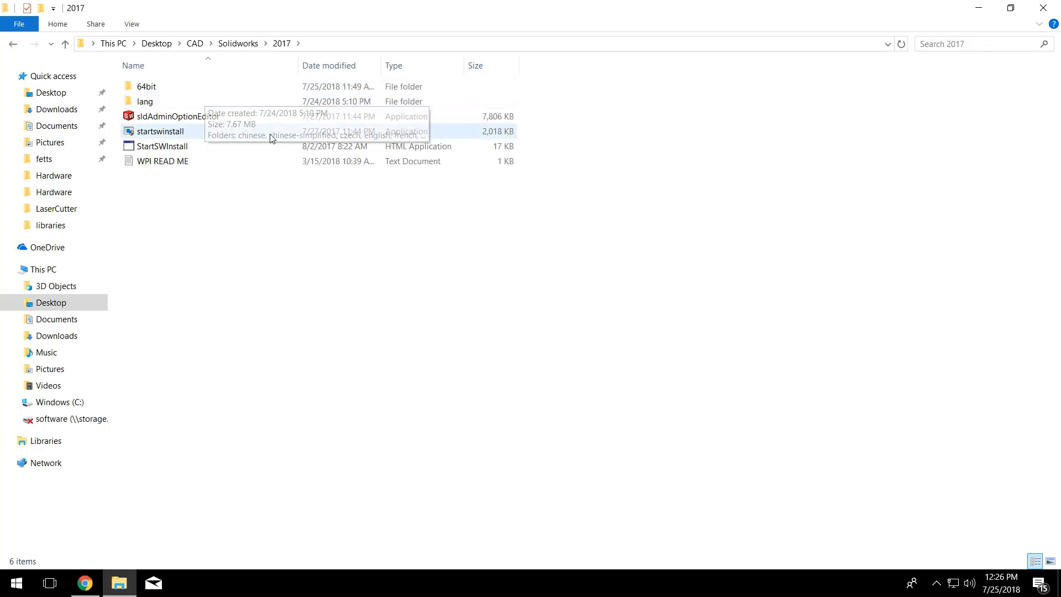
click(178, 134)
click(177, 146)
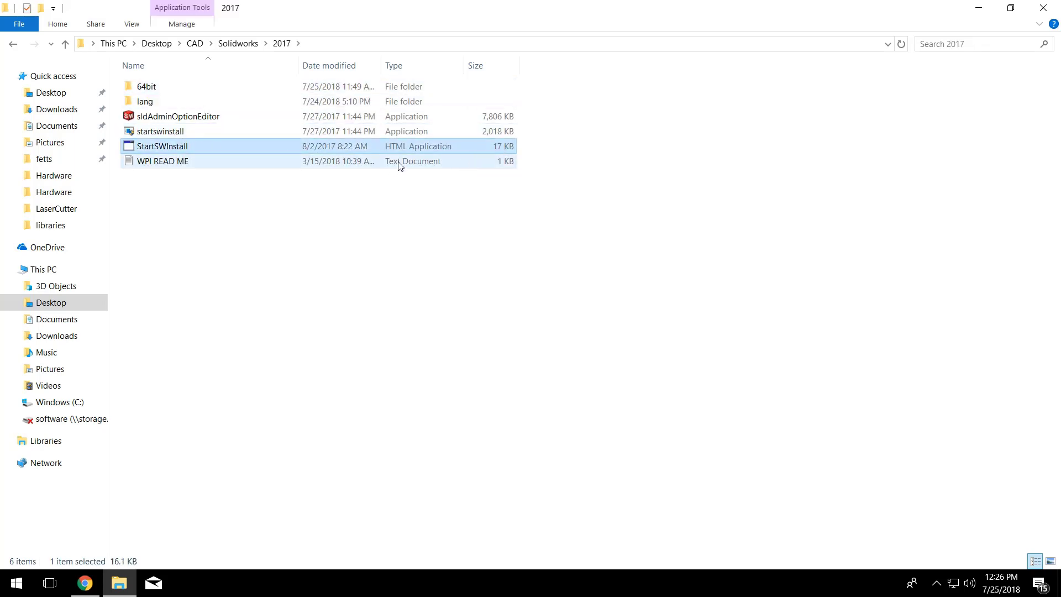
double_click(282, 154)
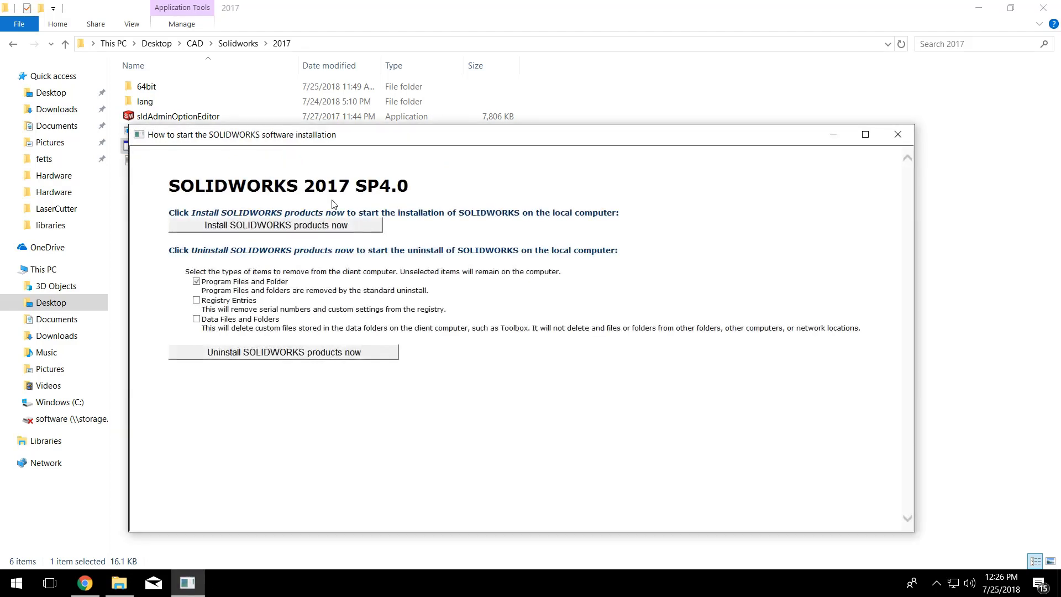
click(271, 231)
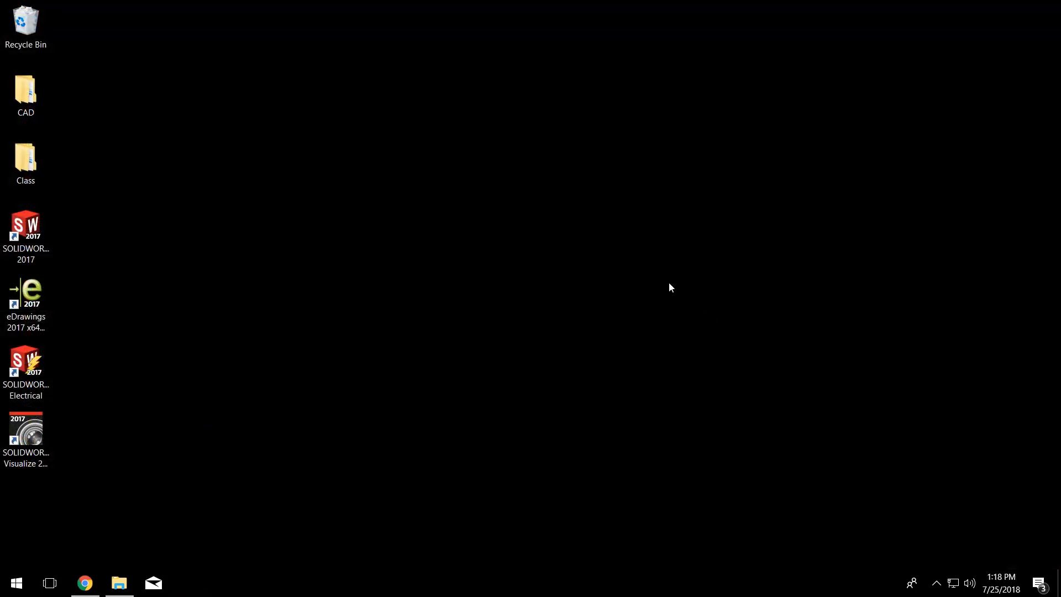
Start SOLIDWORKS 2017 from its new desktop shortcut
drag(166, 476, 5, 216)
click(159, 258)
click(33, 235)
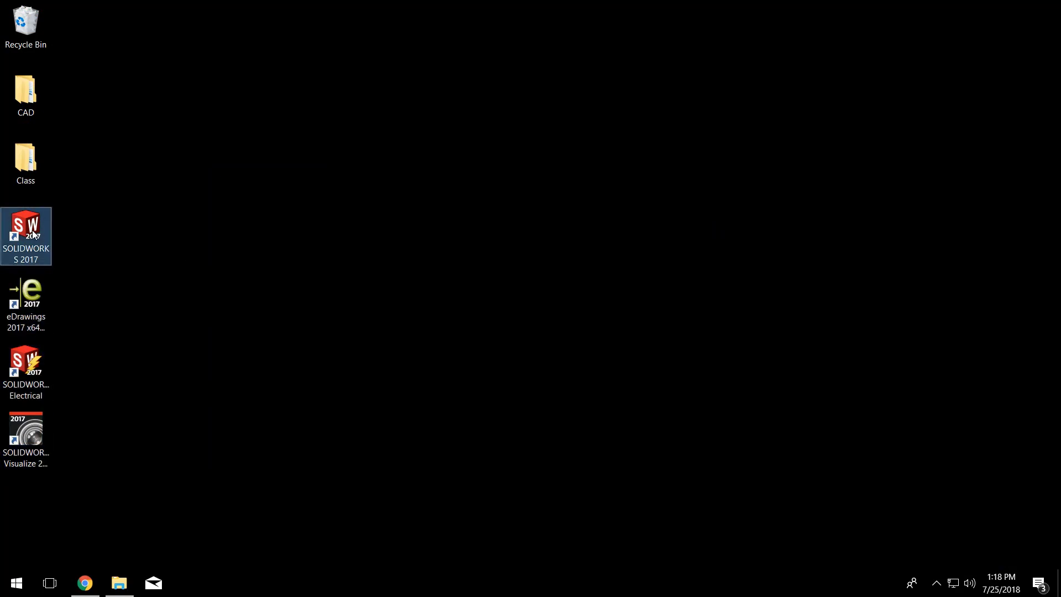
double_click(34, 235)
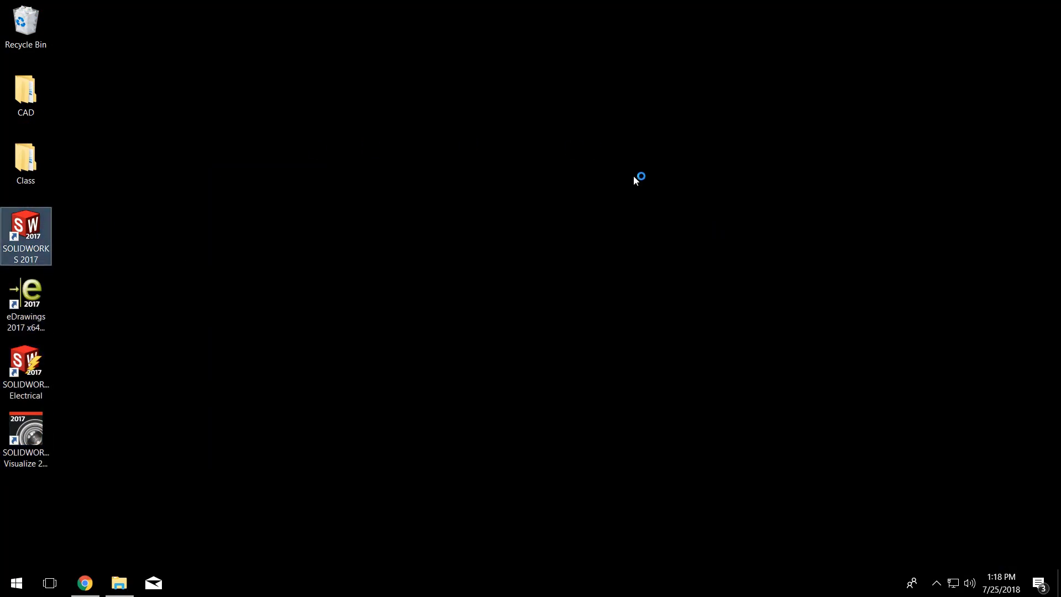